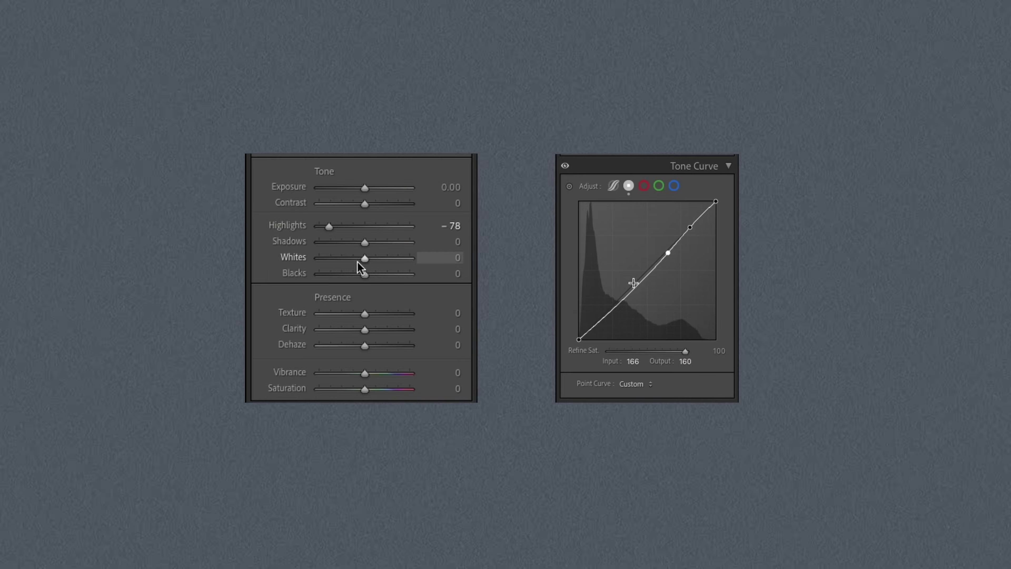
Bring up the GFX03617 café street photo in the Develop module with no adjustments.
mouse_move(357, 261)
mouse_down()
mouse_move(332, 261)
mouse_move(380, 241)
mouse_move(367, 274)
mouse_up()
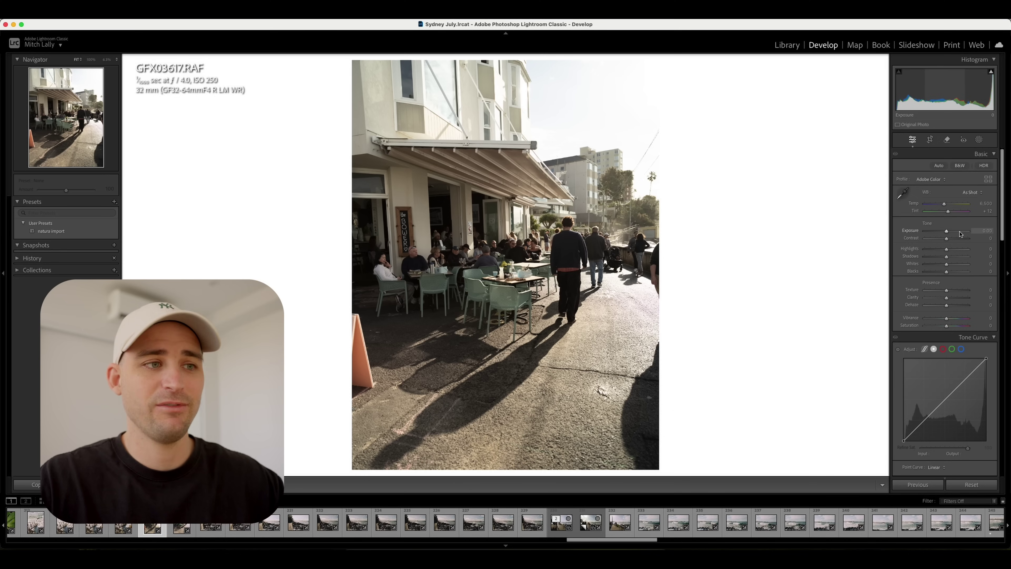
Try darker exposure, reset Exposure to 0.00, and pull Highlights down to -100.
drag(948, 235, 937, 236)
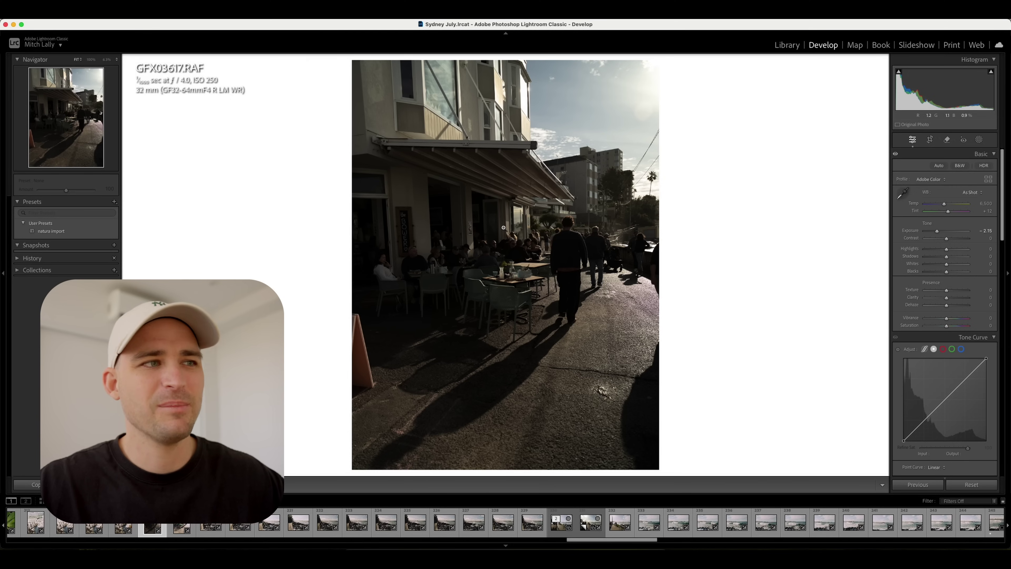
double_click(937, 232)
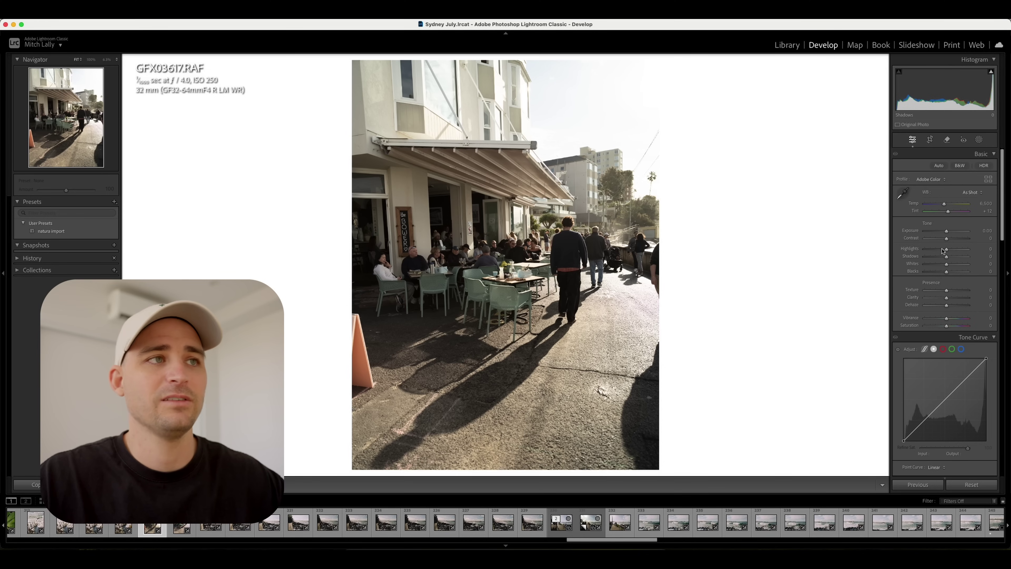
drag(947, 250, 924, 267)
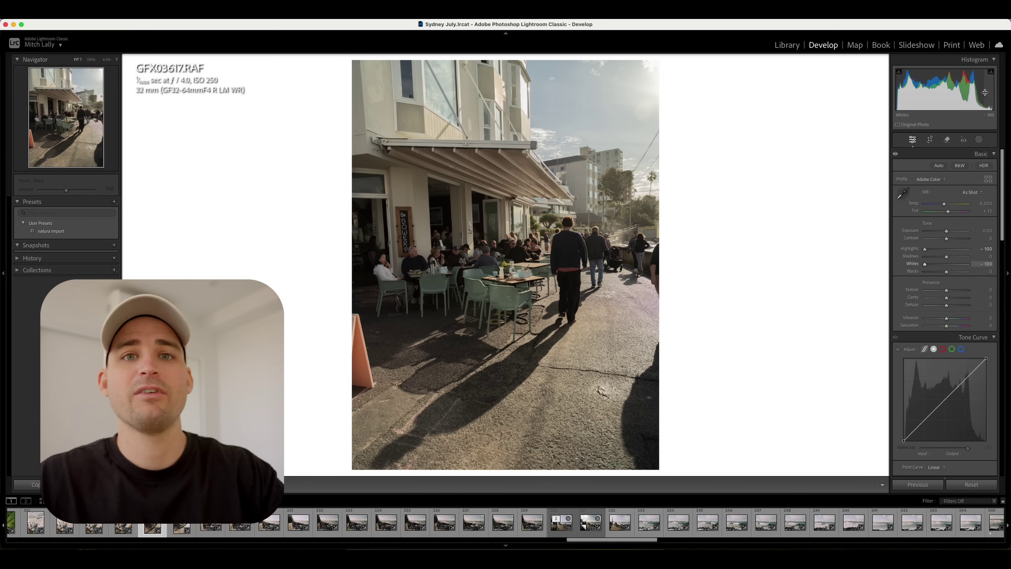
Reset Whites and Highlights to 0 and lower the curve's white point to output 175.
double_click(925, 263)
double_click(924, 249)
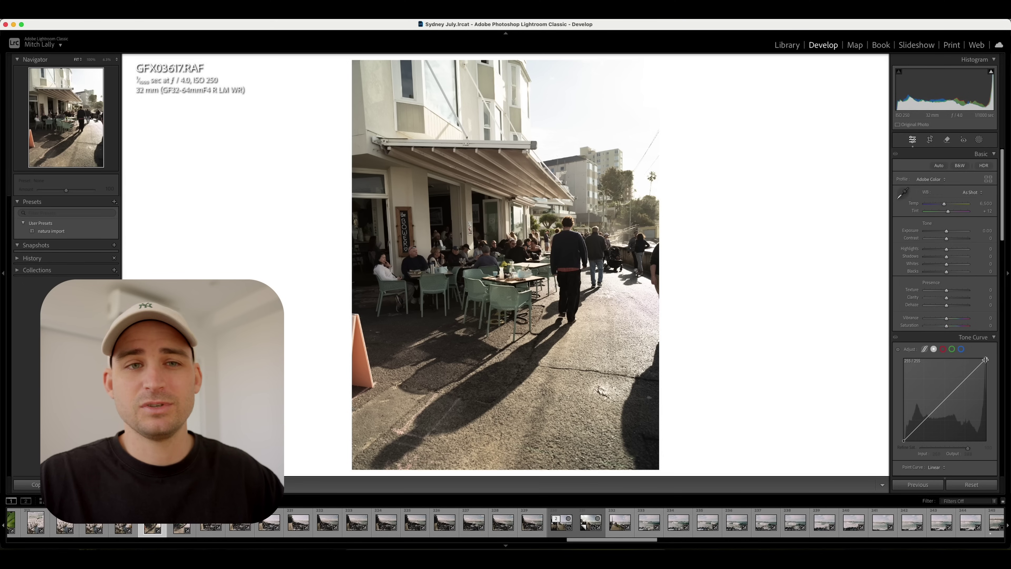
drag(986, 360, 990, 386)
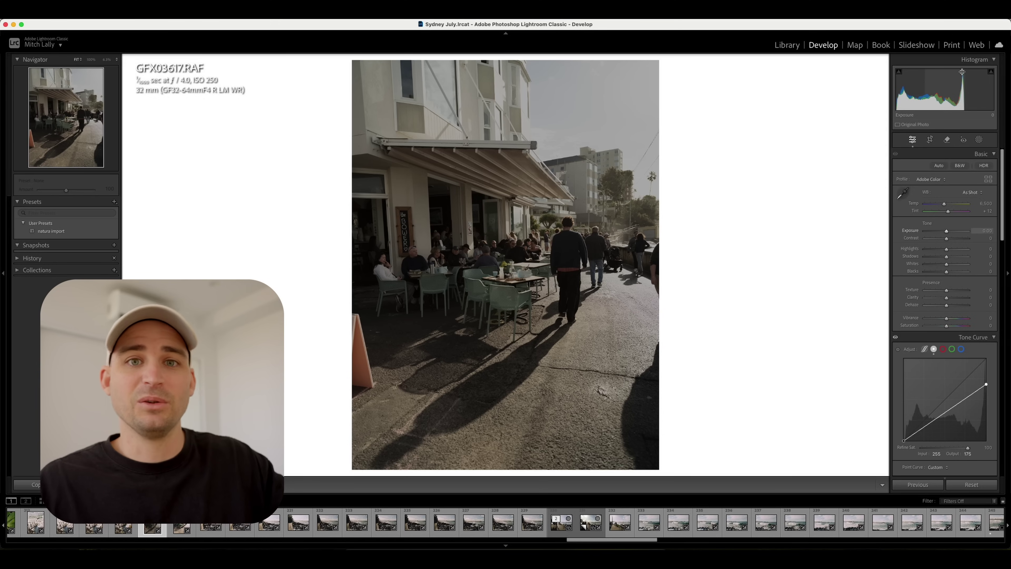
Undo the white-point curve edit, restoring a linear tone curve.
key(super+z)
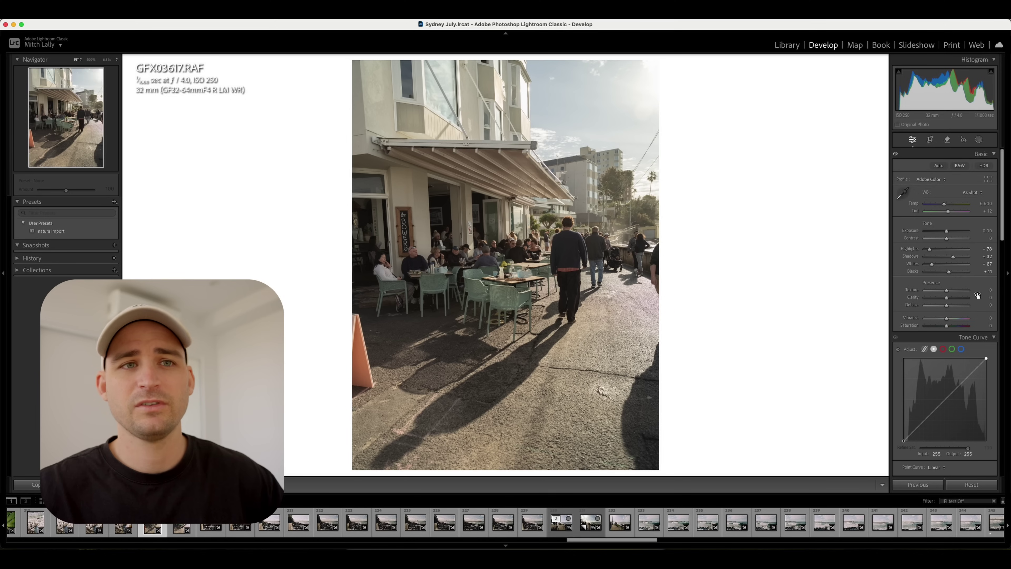
Reset Highlights, Whites, Shadows and Blacks to 0, after briefly testing Highlights at -52.
double_click(931, 249)
double_click(933, 264)
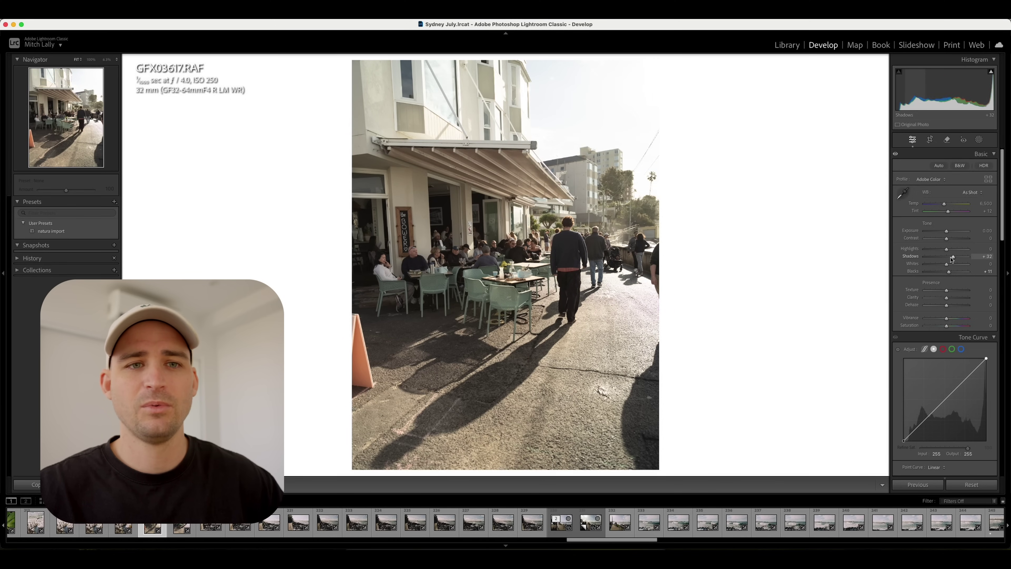
double_click(932, 257)
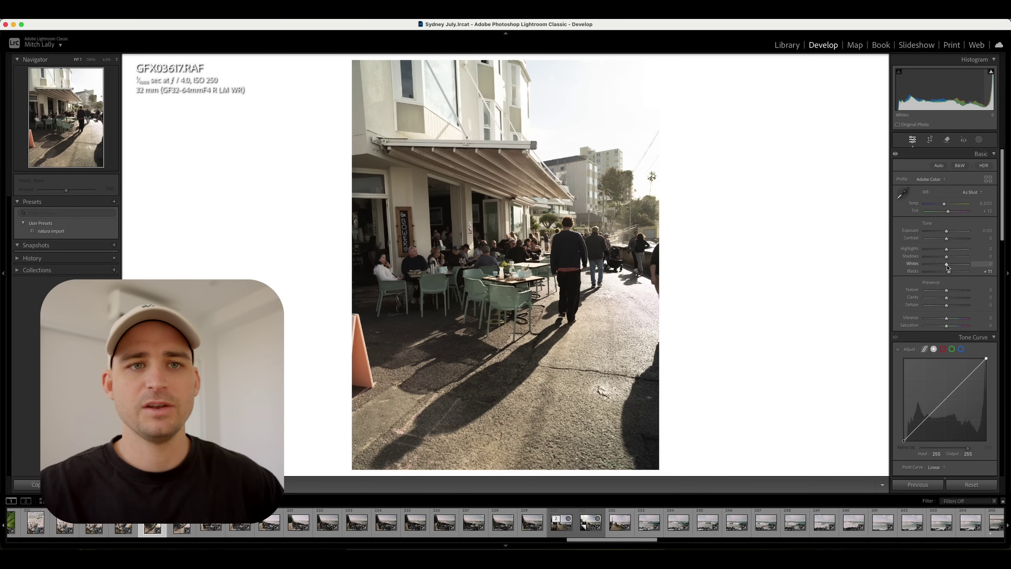
mouse_move(947, 248)
mouse_down()
mouse_move(935, 251)
mouse_move(939, 264)
mouse_move(954, 260)
mouse_up()
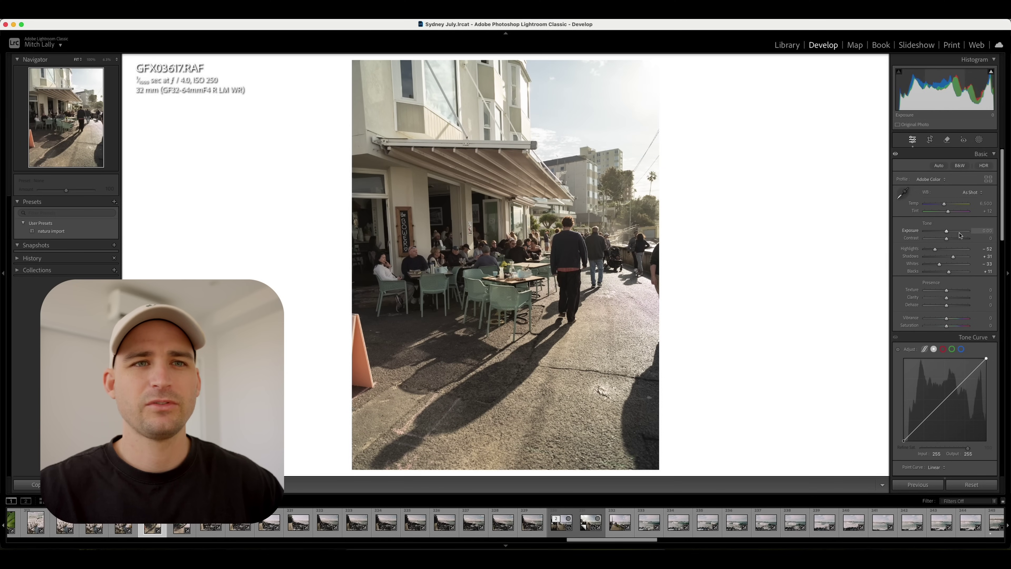
double_click(956, 249)
double_click(955, 264)
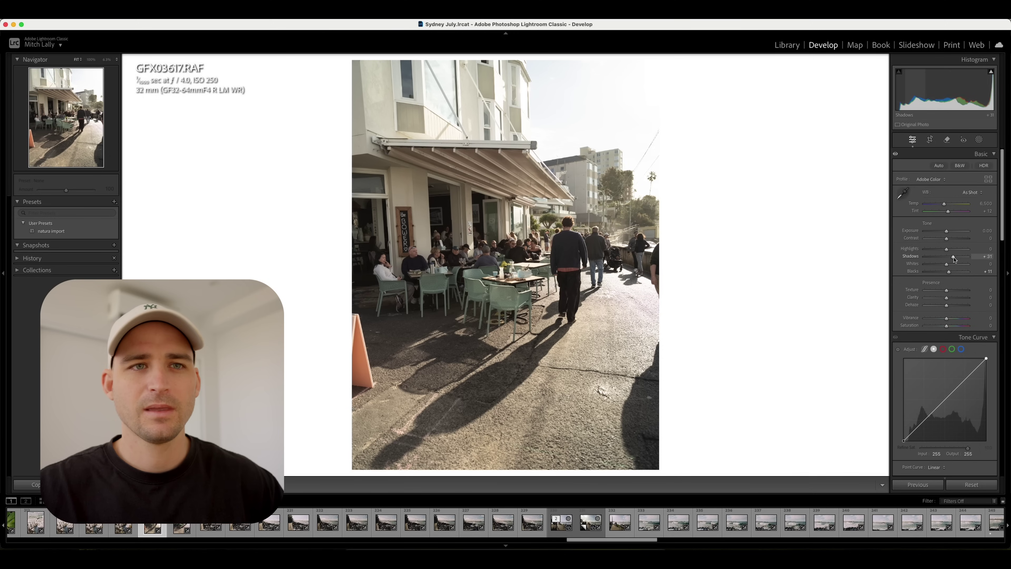
double_click(953, 257)
double_click(949, 271)
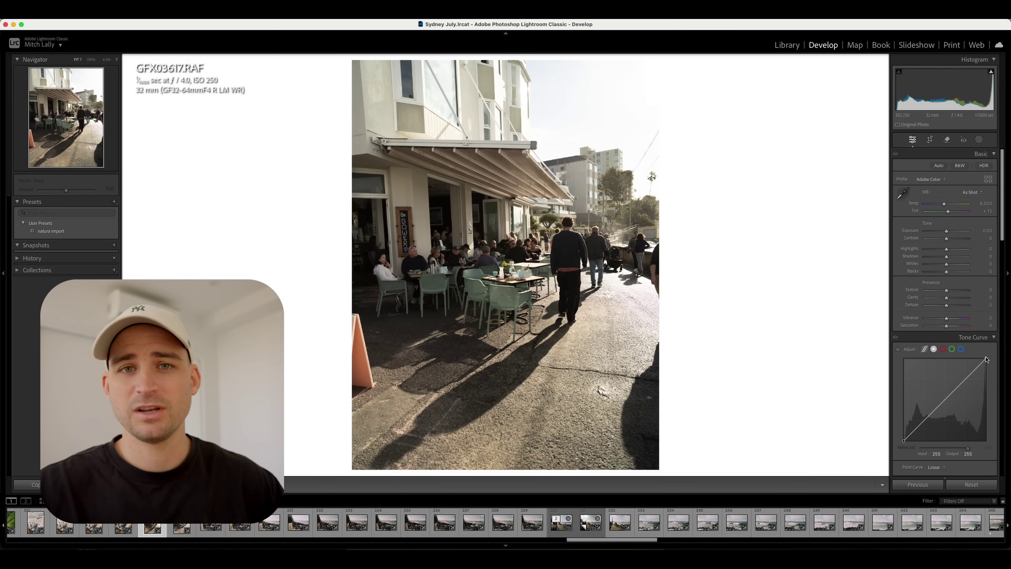
Test a white point at 218 and a lifted black point, then undo to linear.
drag(985, 359, 986, 371)
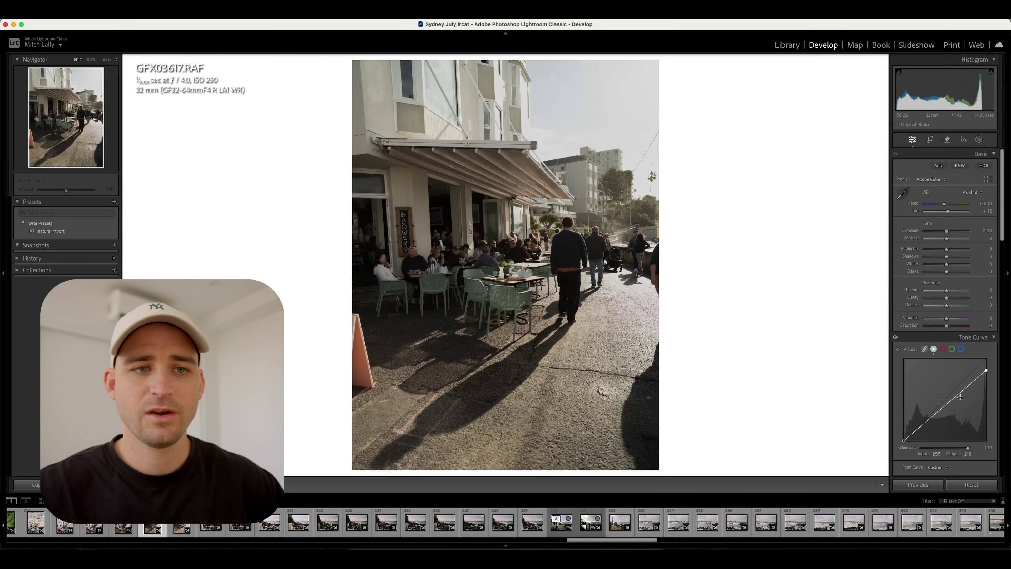
drag(903, 441, 903, 428)
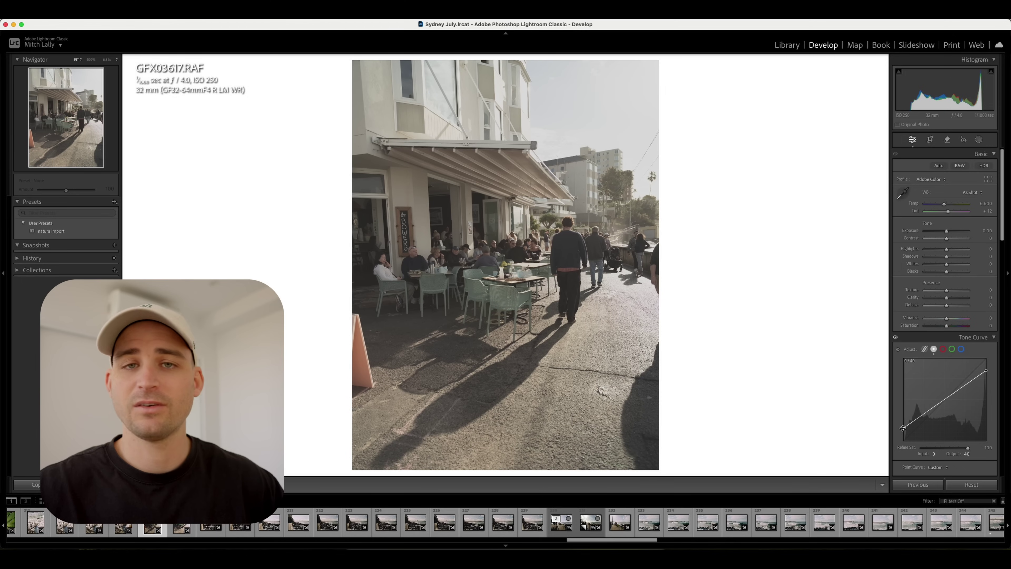
key(super+z)
key(super+z)
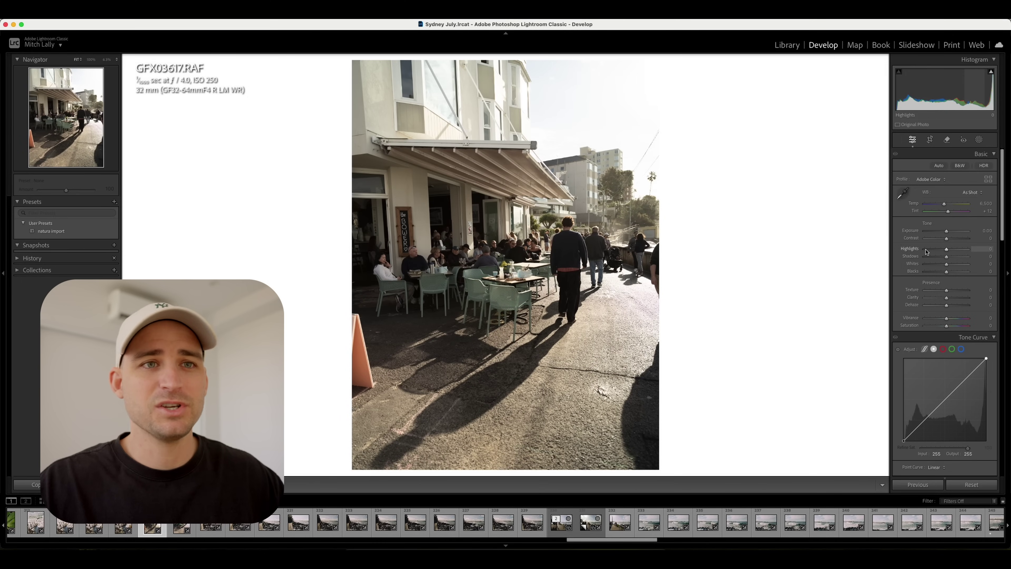
Darken the café photo's Highlights to -78.
drag(947, 249, 944, 269)
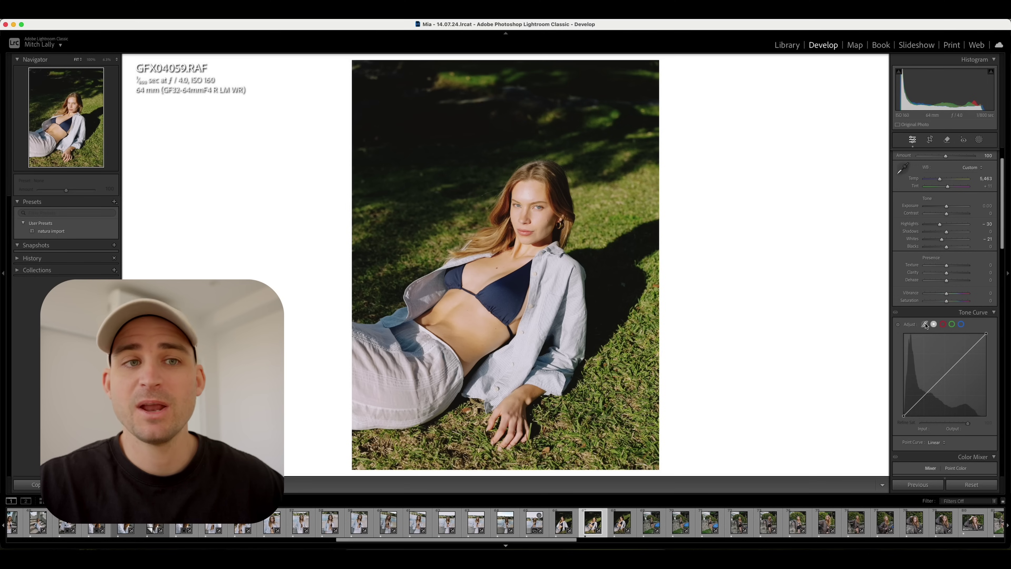
click(925, 325)
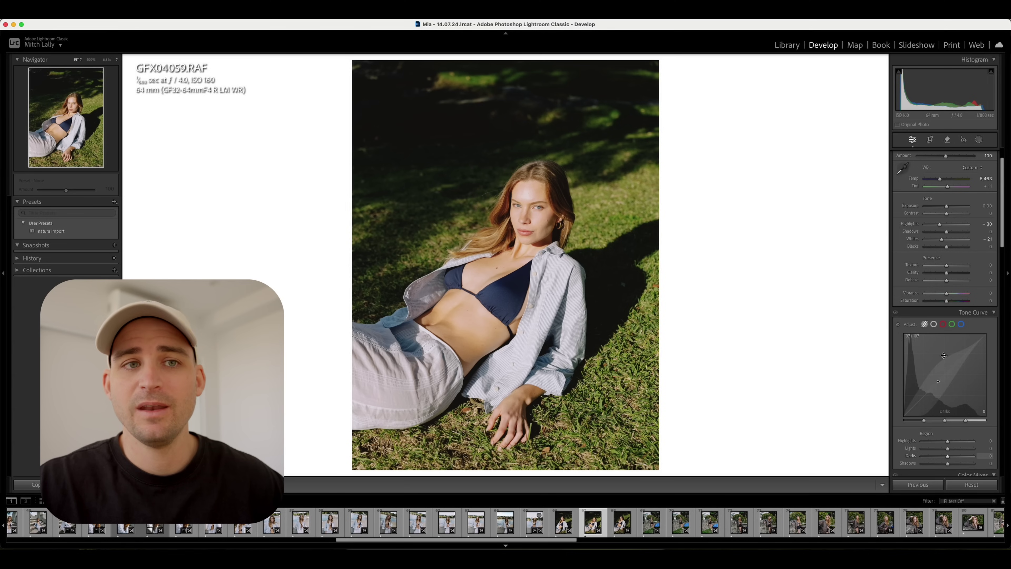
click(935, 325)
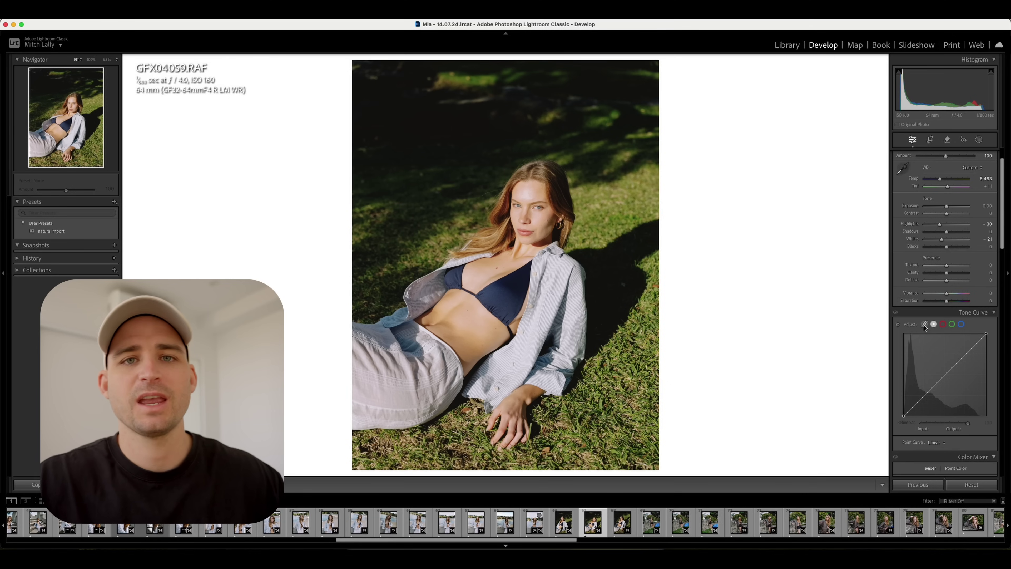
click(925, 325)
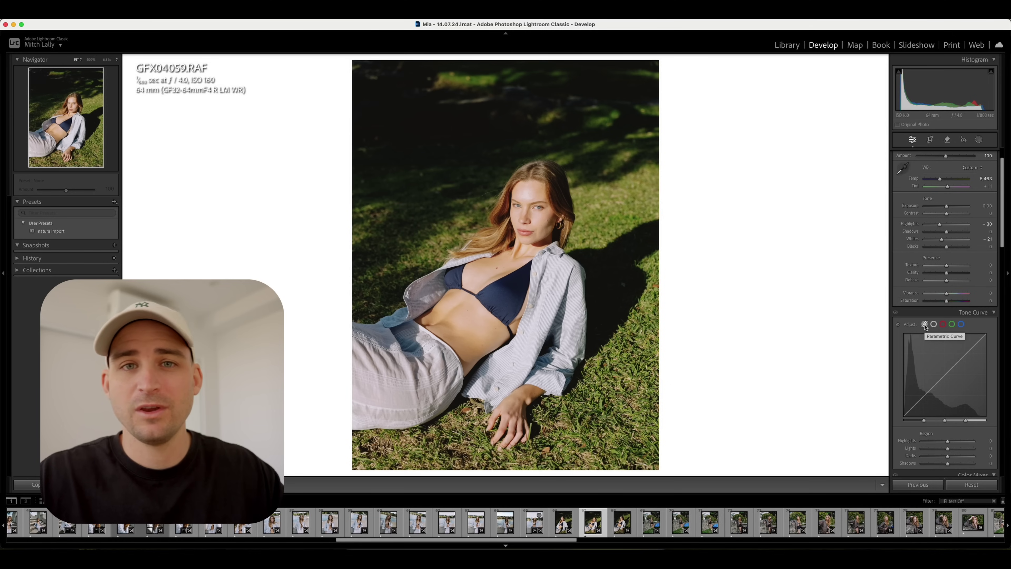
click(925, 325)
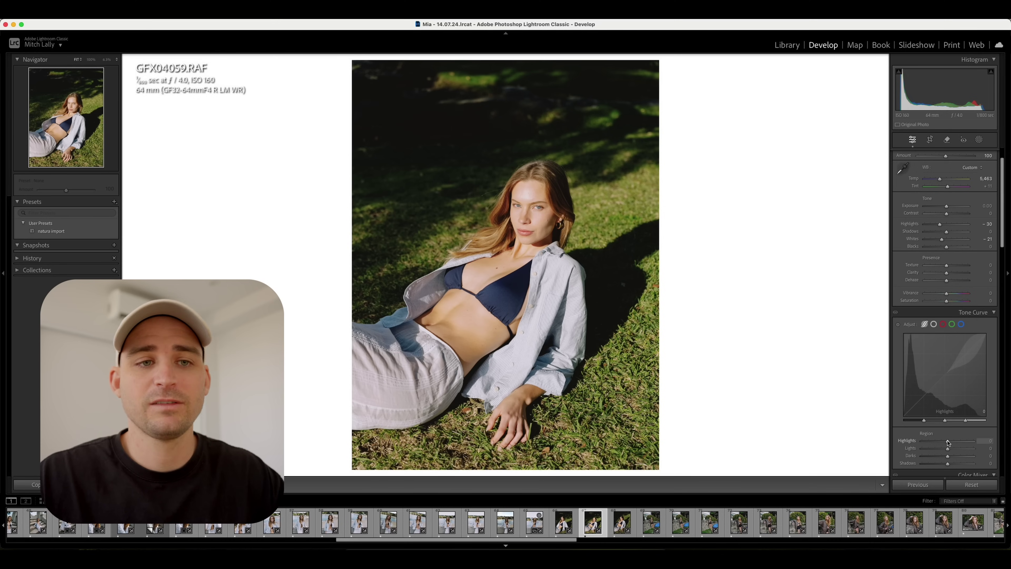
mouse_move(948, 442)
mouse_down()
mouse_move(957, 442)
mouse_move(937, 444)
mouse_move(954, 447)
mouse_move(955, 423)
mouse_move(945, 422)
mouse_up()
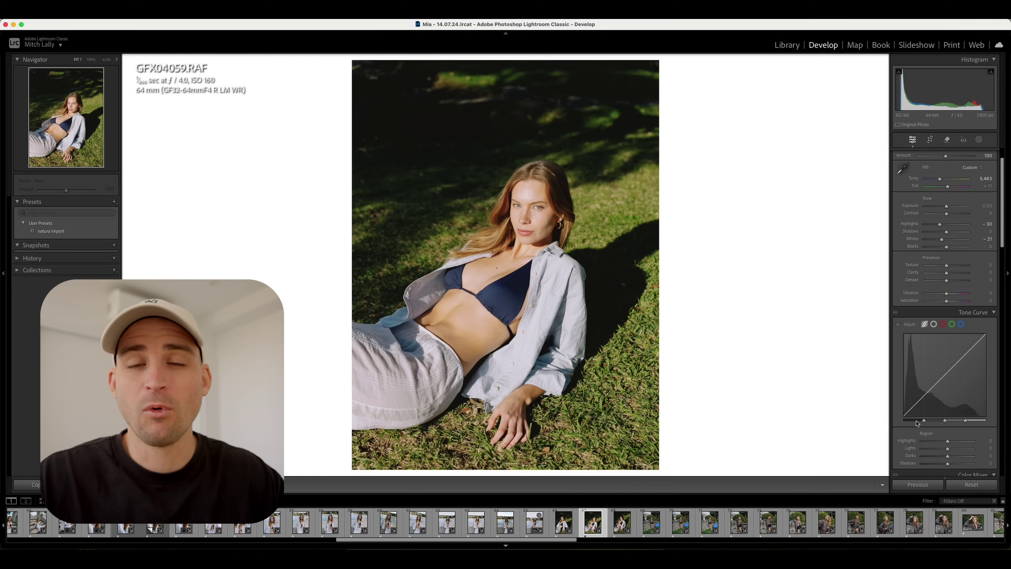
click(935, 324)
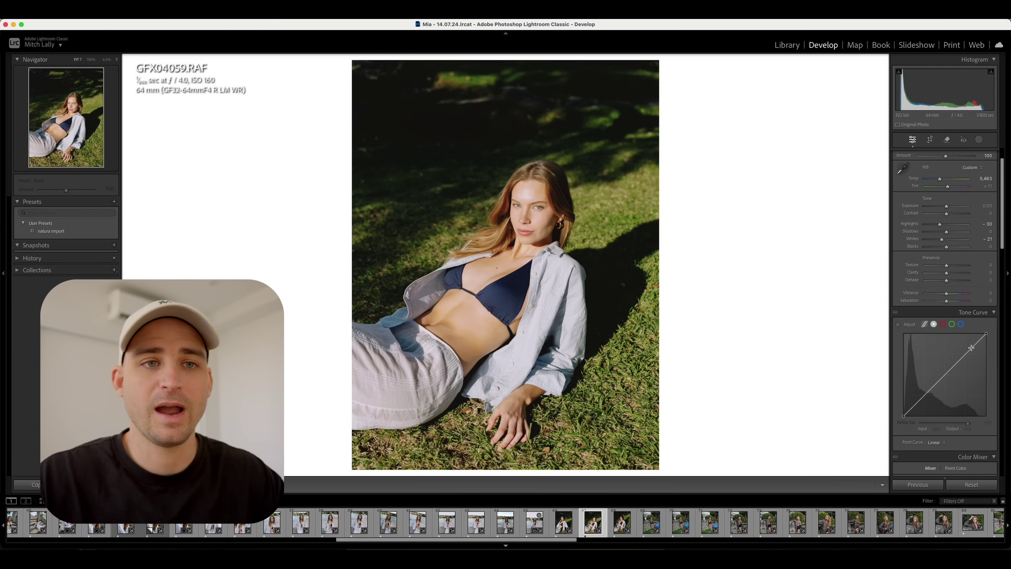
click(972, 348)
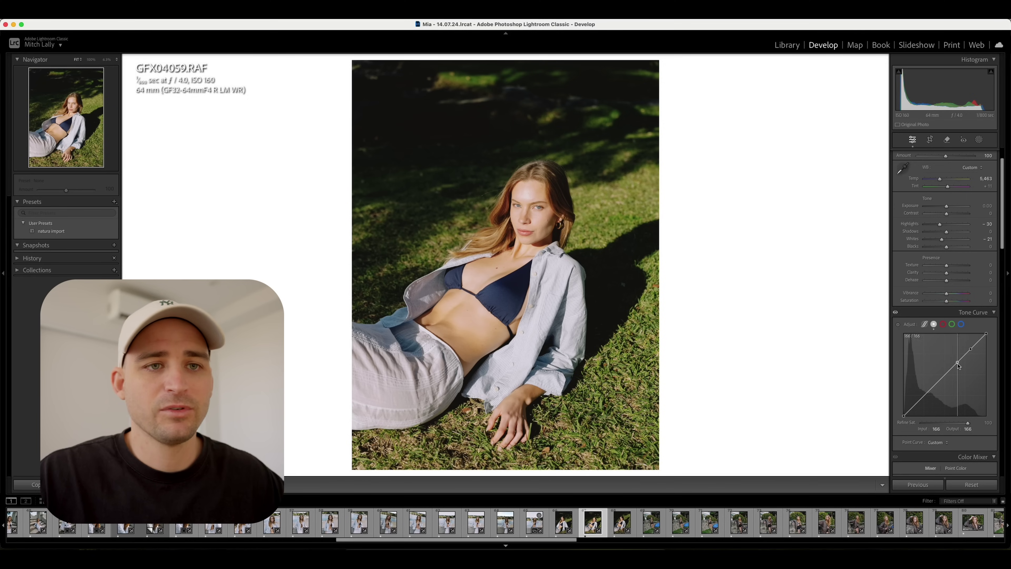
mouse_move(945, 376)
mouse_down()
mouse_move(931, 399)
mouse_move(941, 380)
mouse_up()
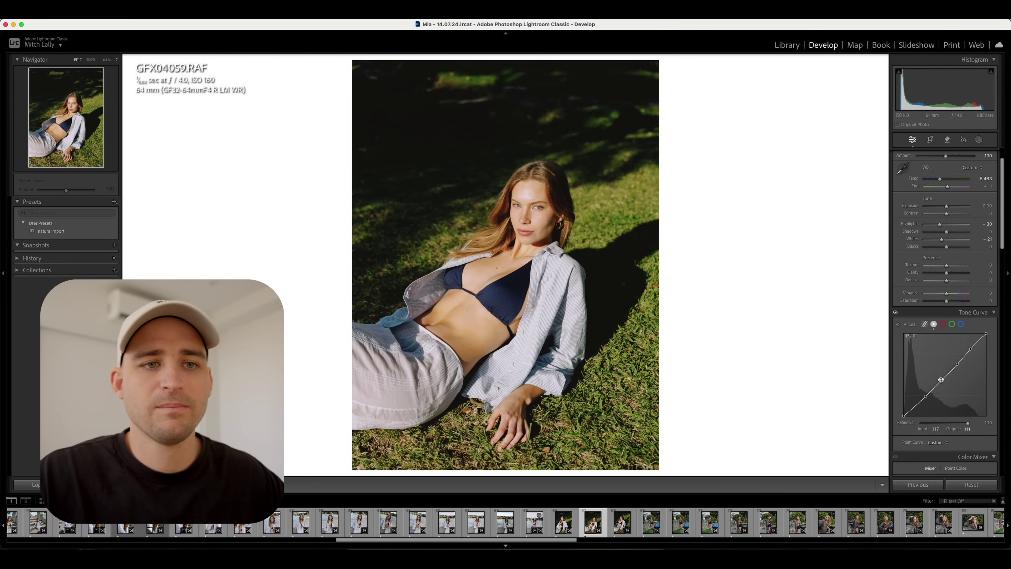
click(917, 405)
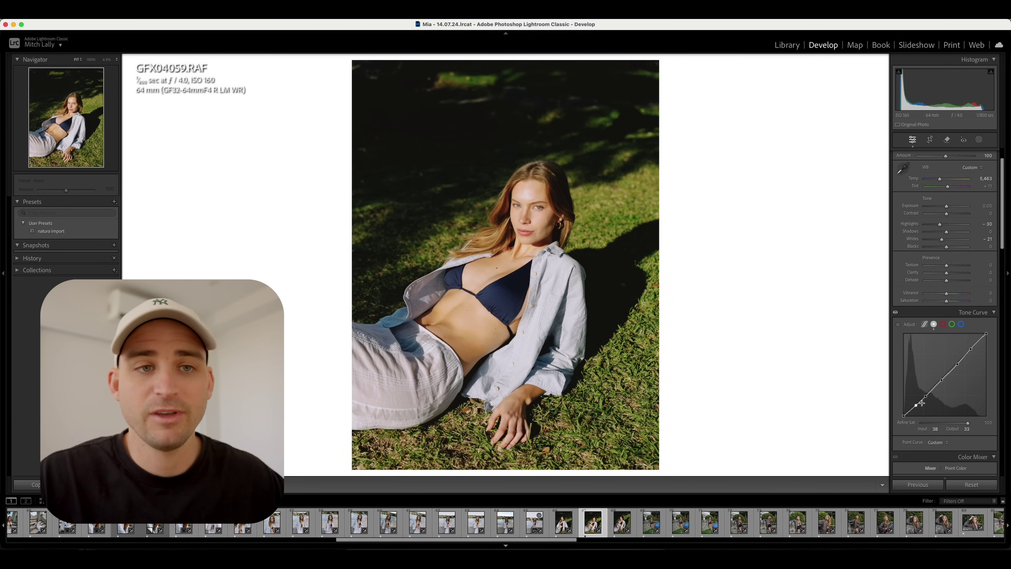
double_click(922, 404)
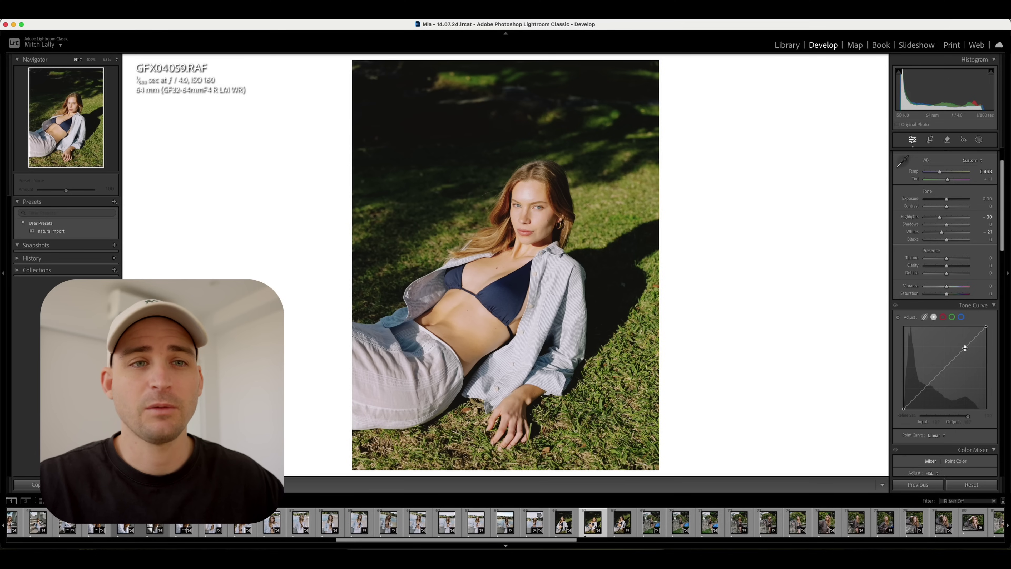
click(965, 348)
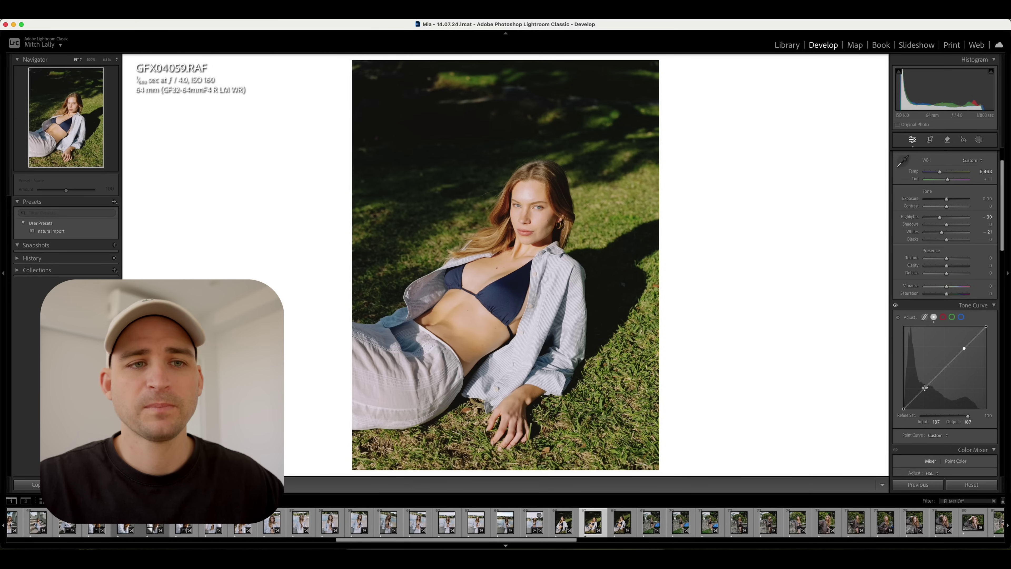
drag(925, 387, 926, 394)
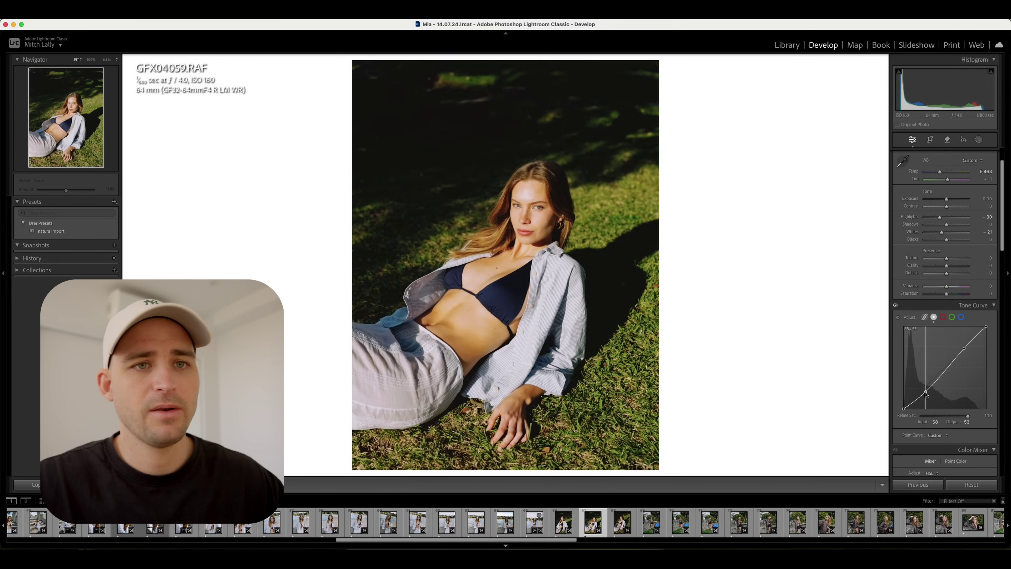
drag(965, 348, 967, 337)
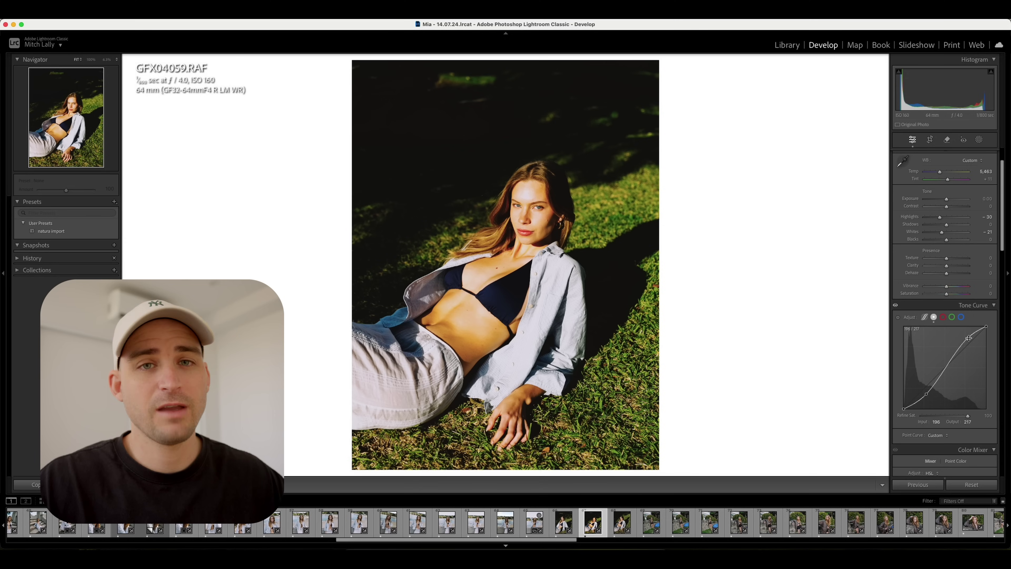
click(970, 340)
drag(969, 340, 968, 344)
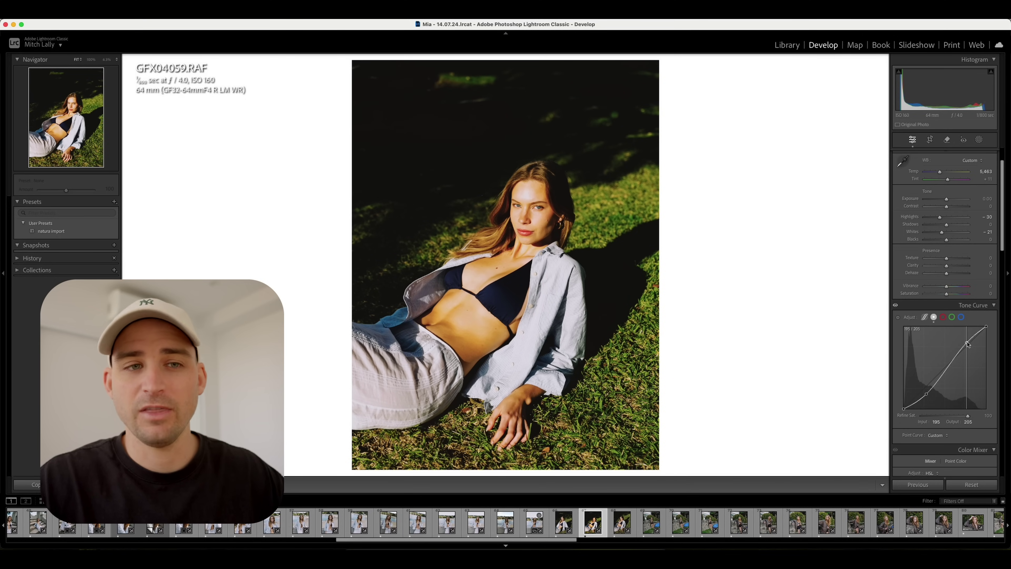
double_click(967, 344)
double_click(927, 393)
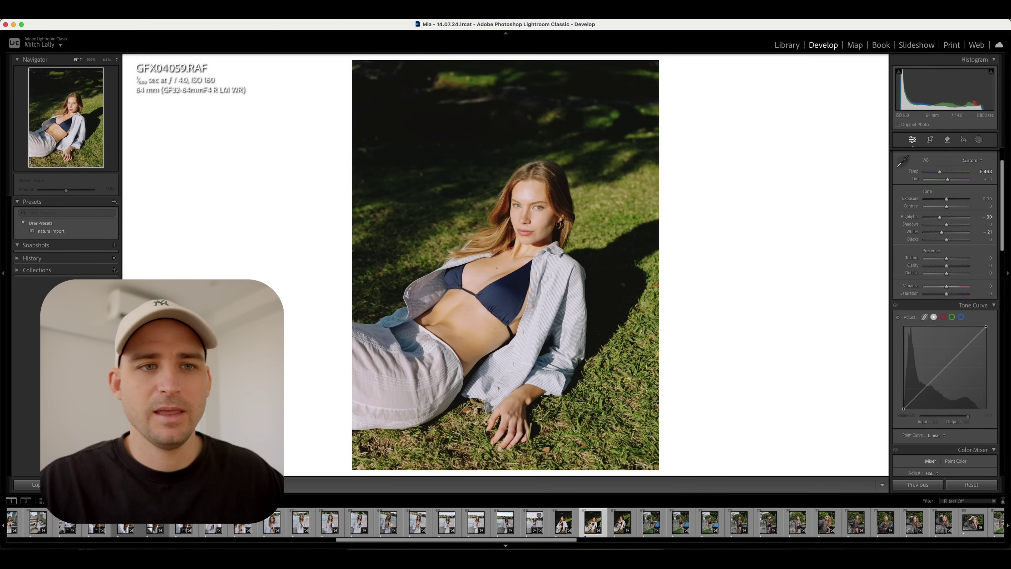
Add a shadow point, lift the black point and reshape upper midtones, then preview without the curve.
click(924, 388)
drag(903, 409, 904, 401)
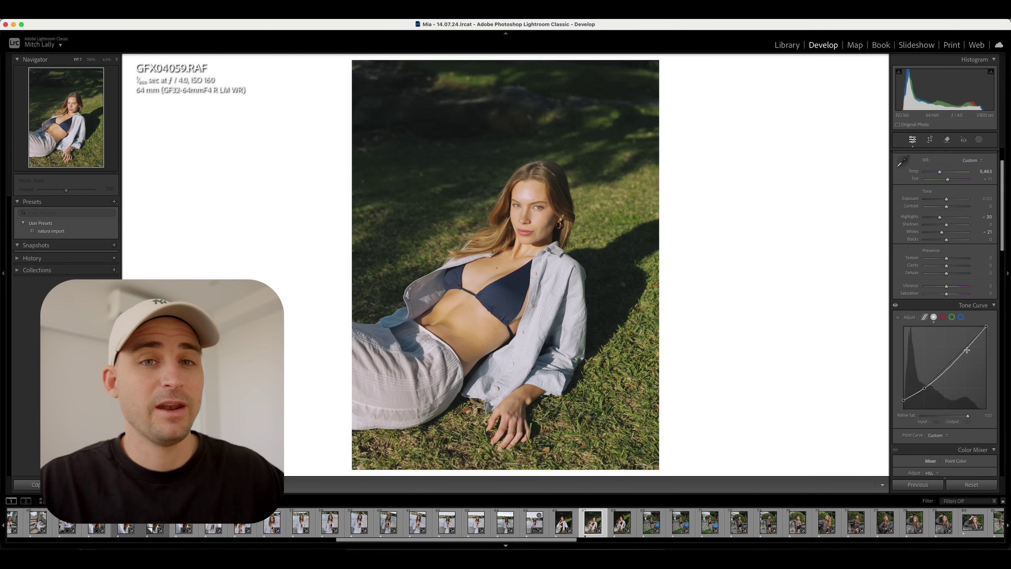
mouse_move(966, 349)
mouse_down()
mouse_move(992, 328)
mouse_move(992, 345)
mouse_move(966, 351)
mouse_up()
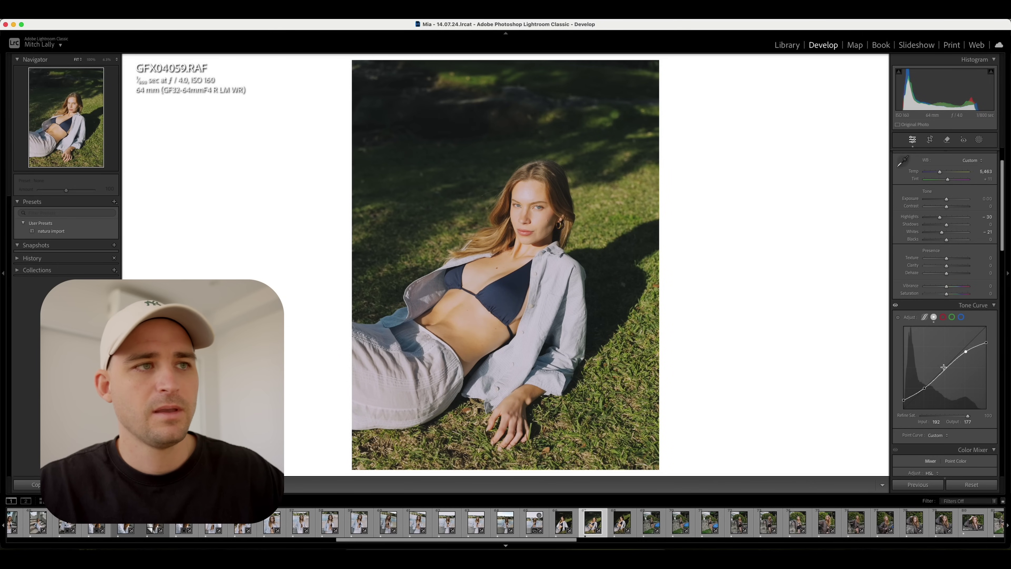
click(896, 305)
Re-enable the tone curve and nudge the blue channel's black point to input 4, output 0.
click(895, 306)
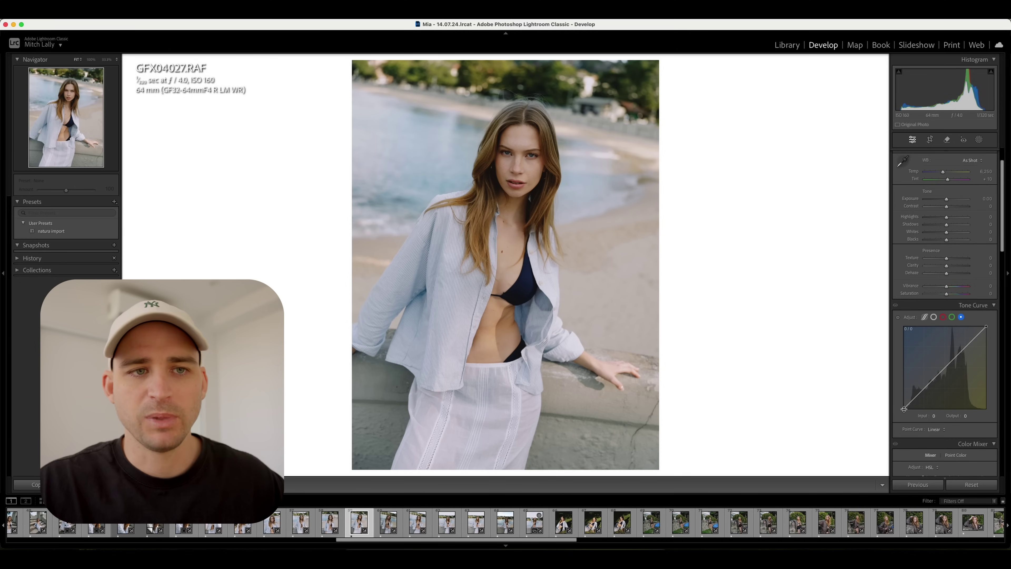
drag(905, 407, 904, 418)
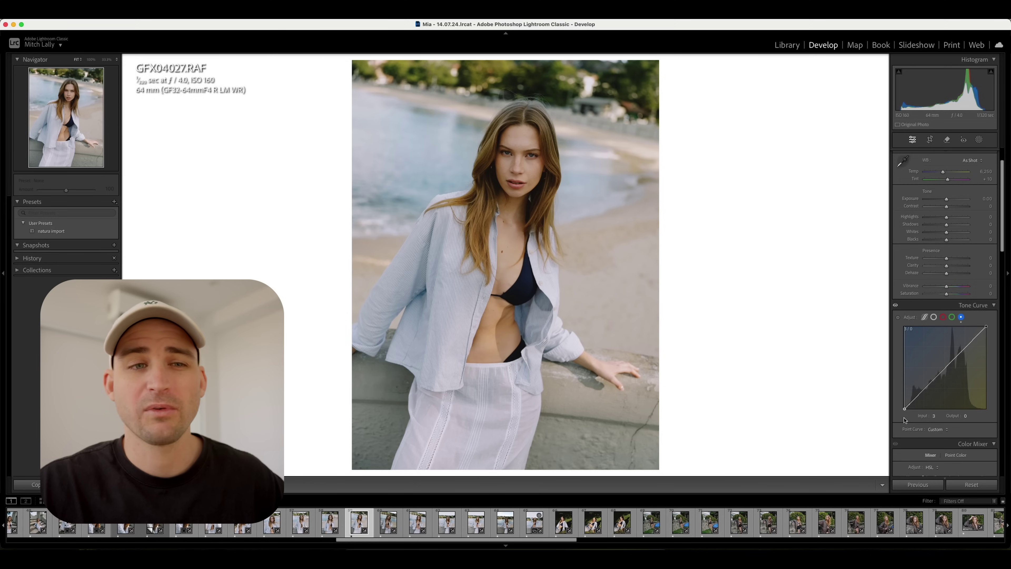
drag(911, 408, 911, 409)
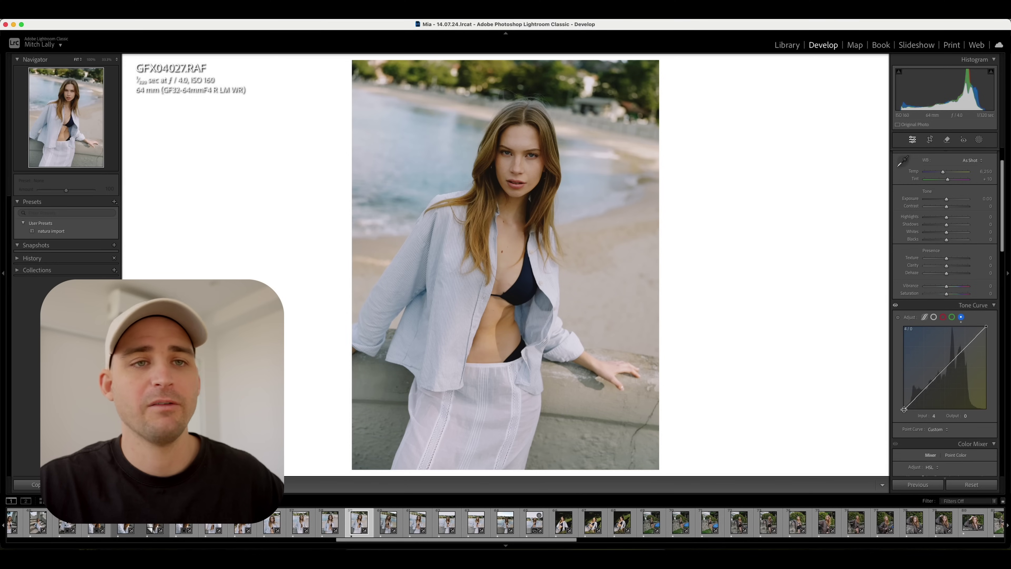
Pull the red channel's white point in to input 250, then return to the RGB curve.
click(943, 317)
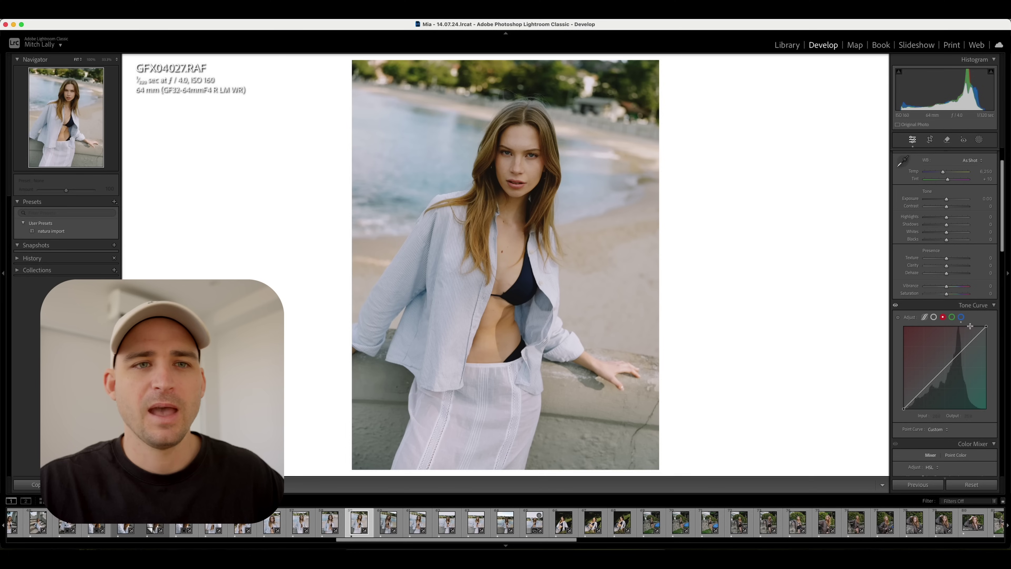
drag(987, 326, 987, 327)
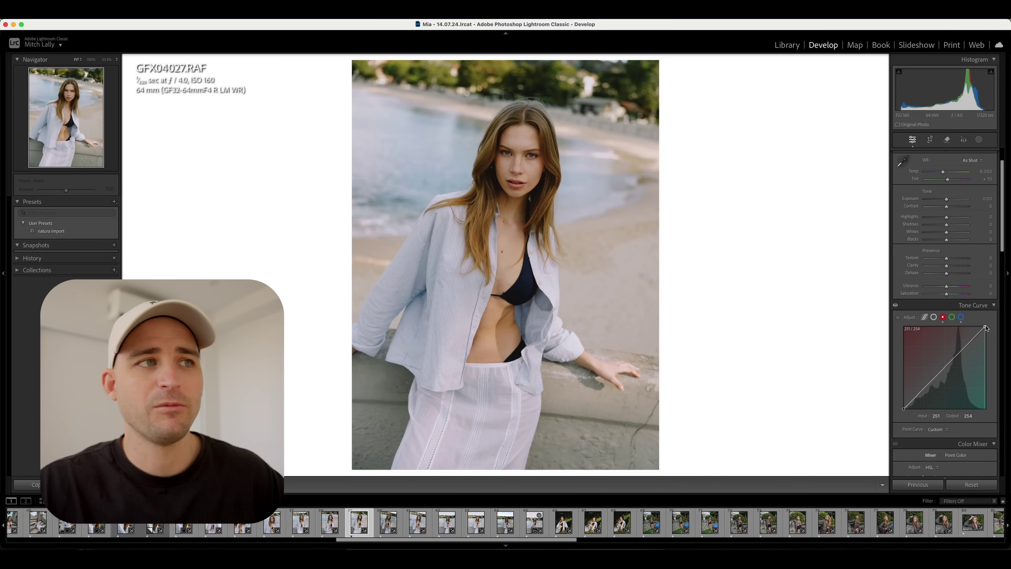
drag(986, 327, 986, 328)
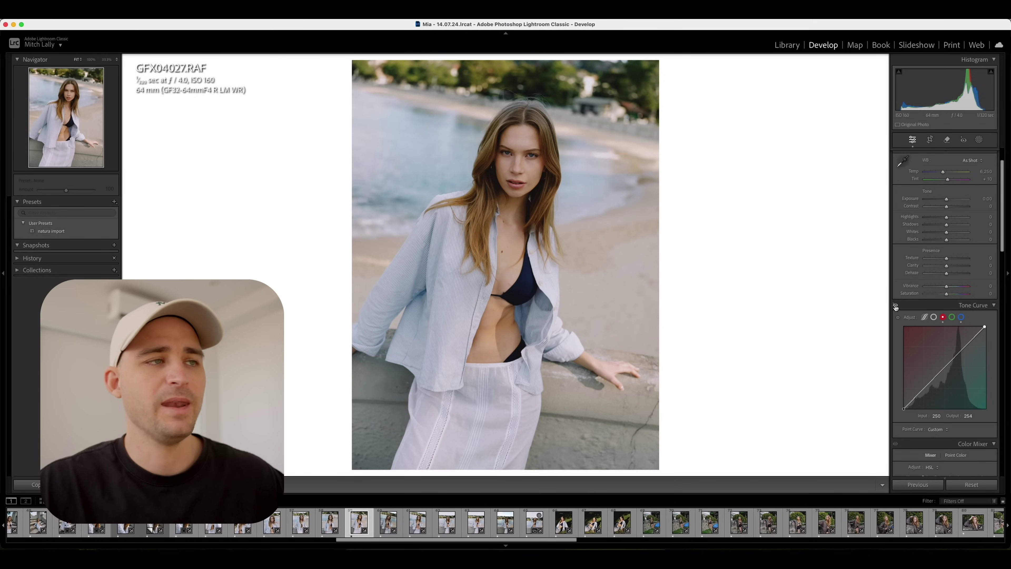
click(935, 317)
scroll(941, 423, down, 1)
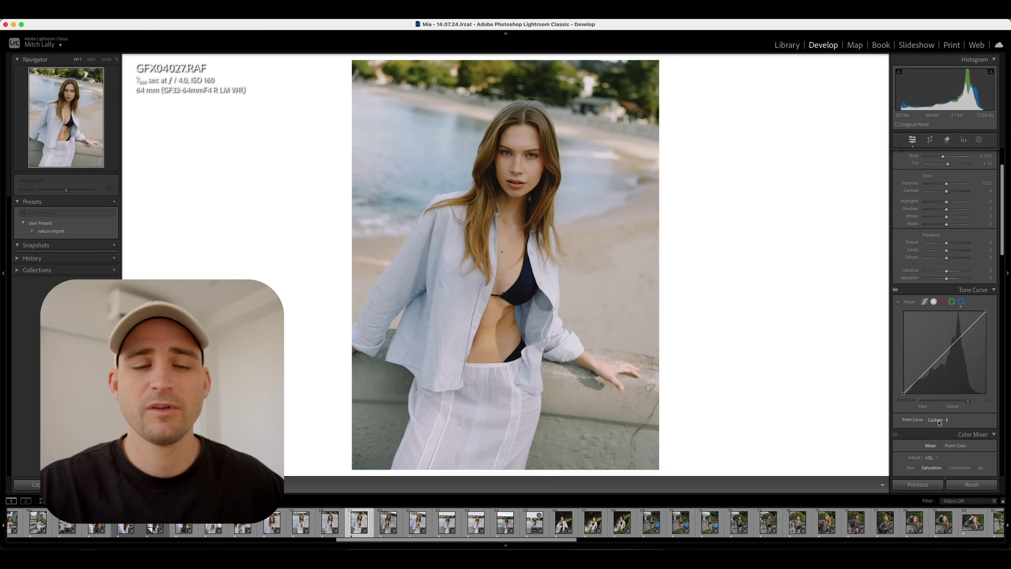
Save the custom point curve as a preset named 'Tone curve' and keep it applied.
click(940, 423)
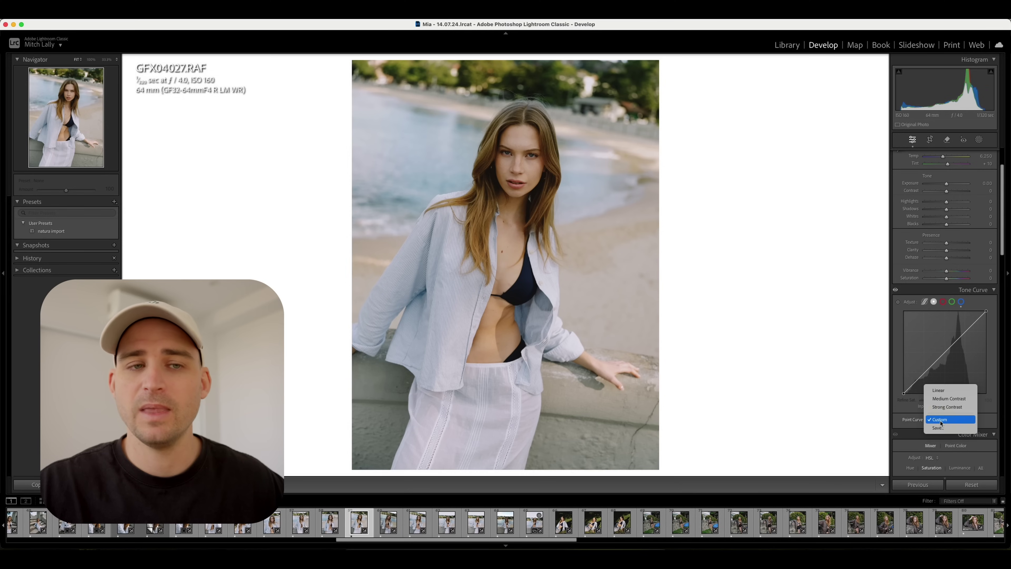
click(944, 429)
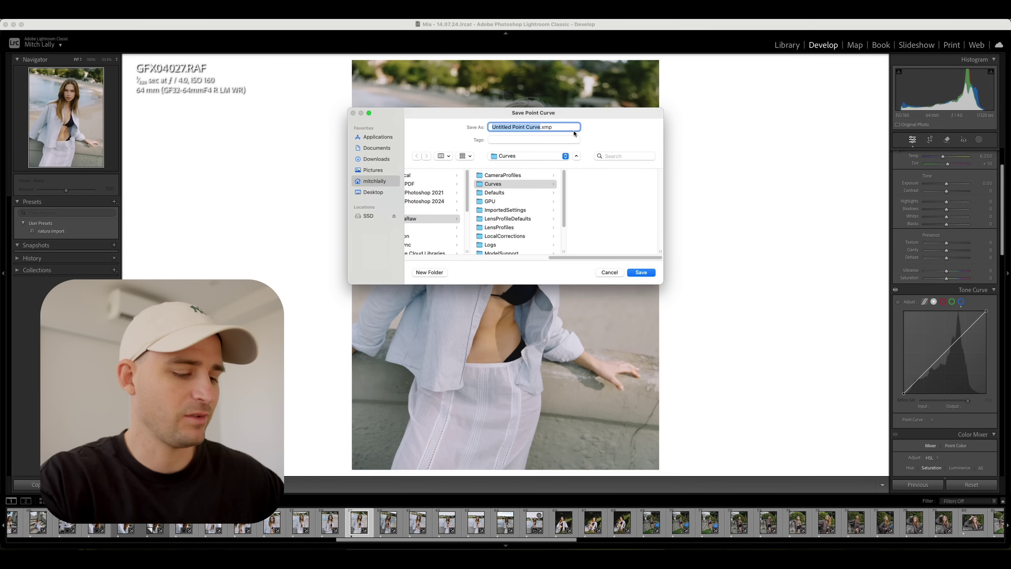
text(Tone curv)
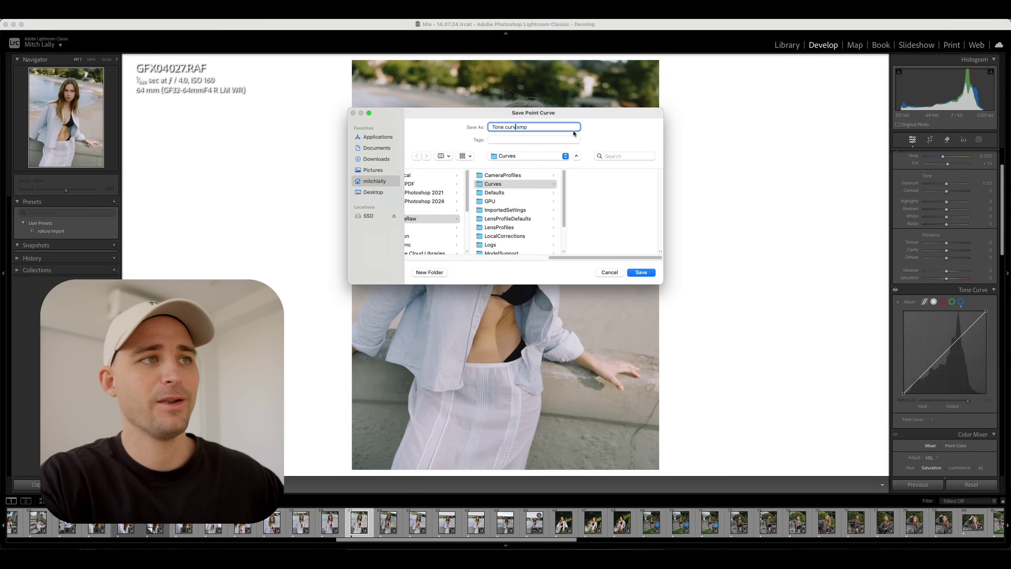
text(e)
key(Return)
click(933, 420)
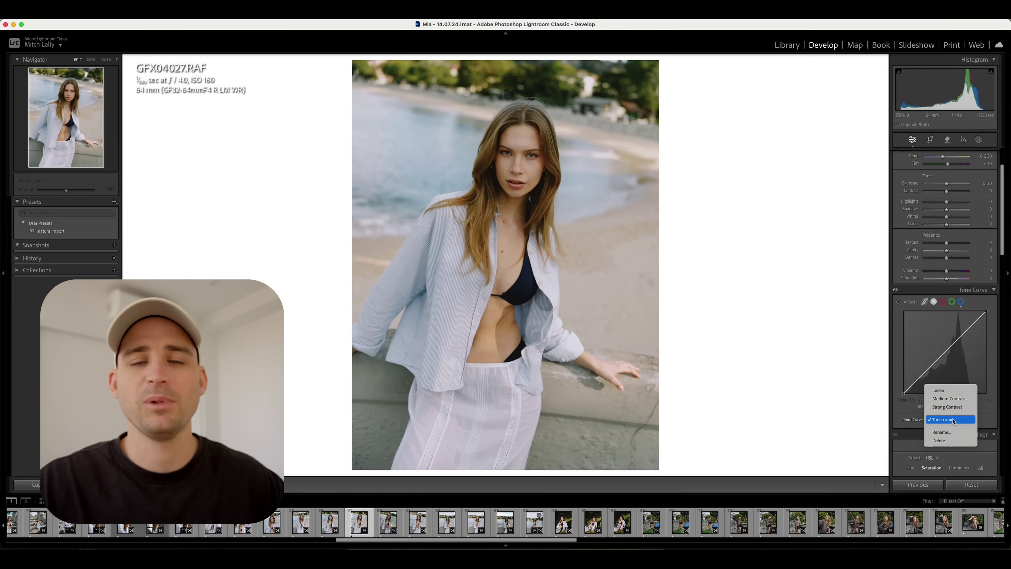
click(953, 420)
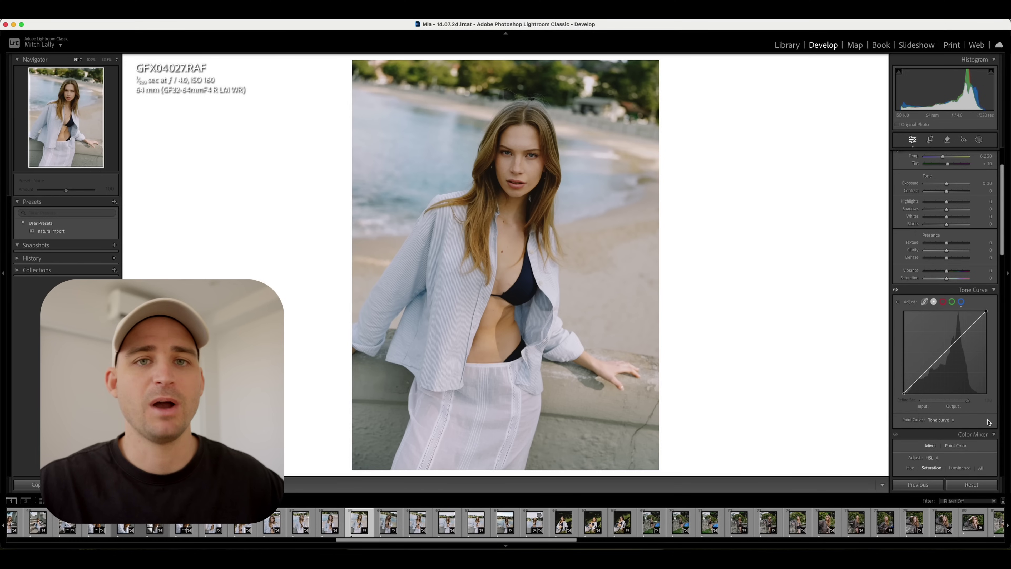